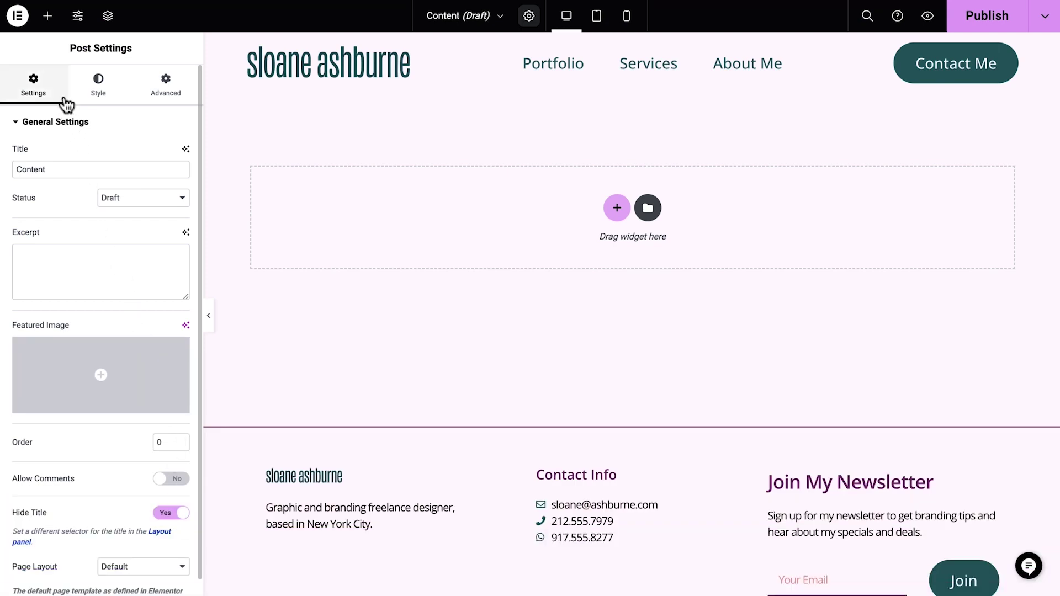
Start adding a new section to the blank page from the add-element menu
click(47, 16)
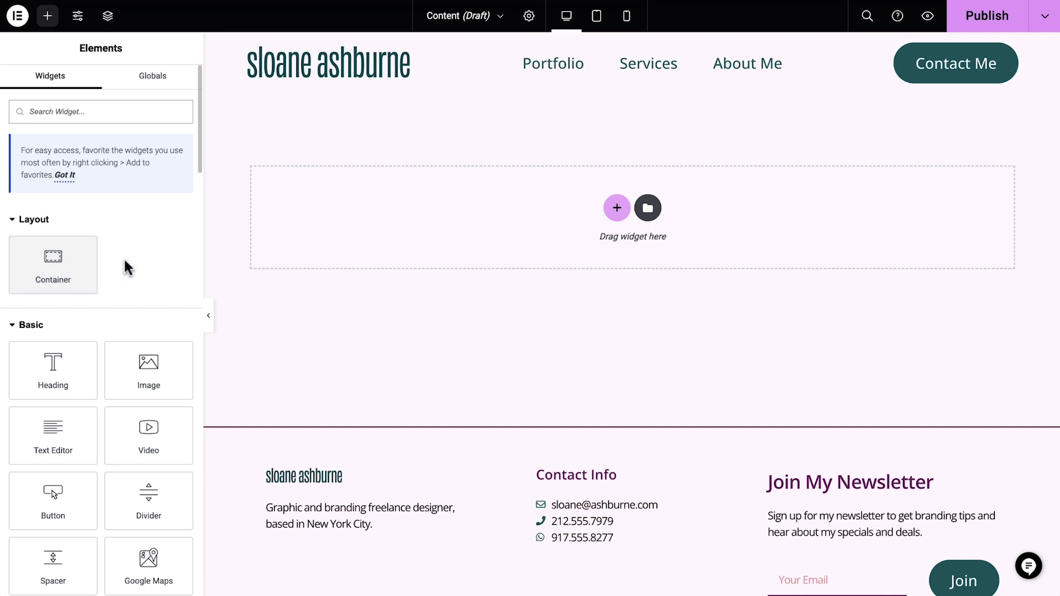
click(611, 211)
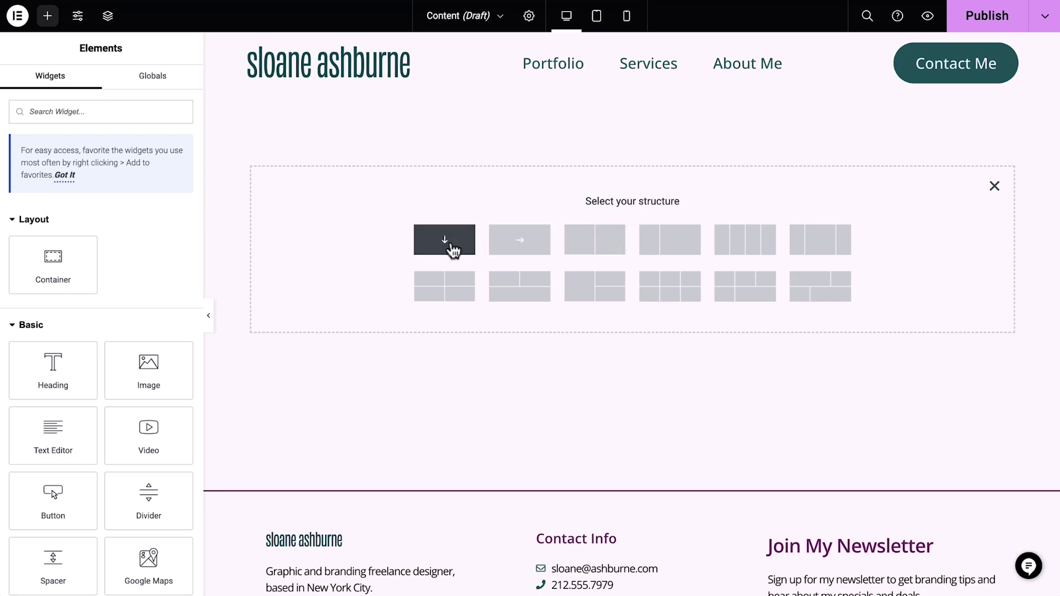
Create a single column container and drop an Image widget into it
click(446, 241)
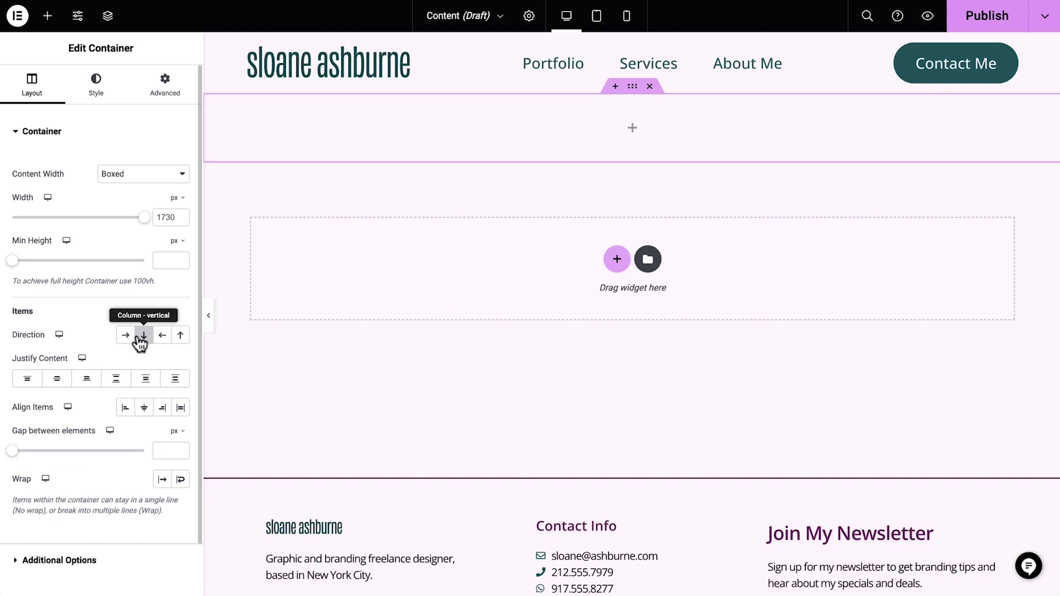
click(50, 19)
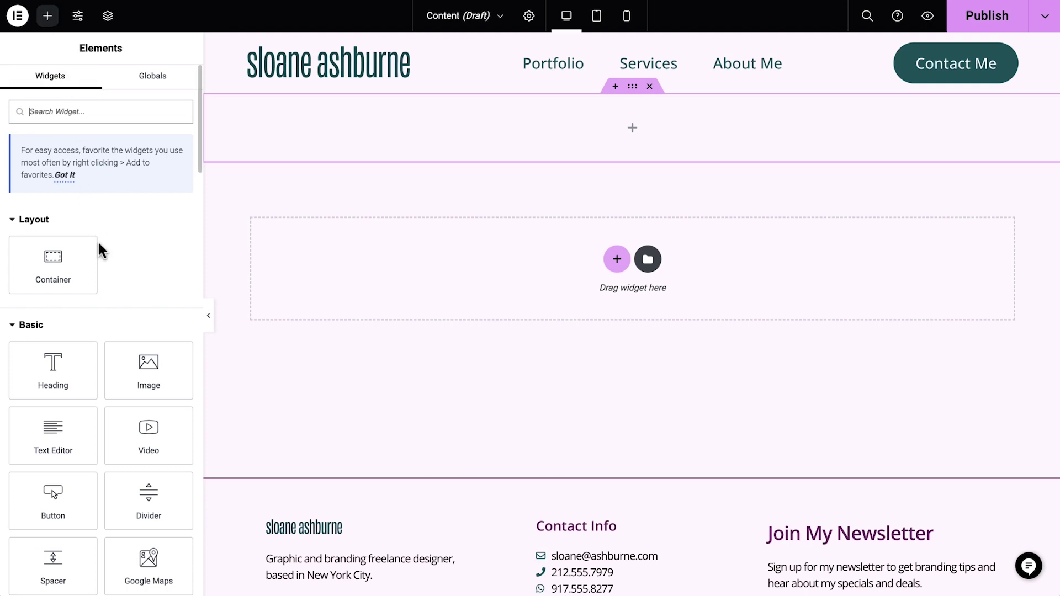
click(146, 375)
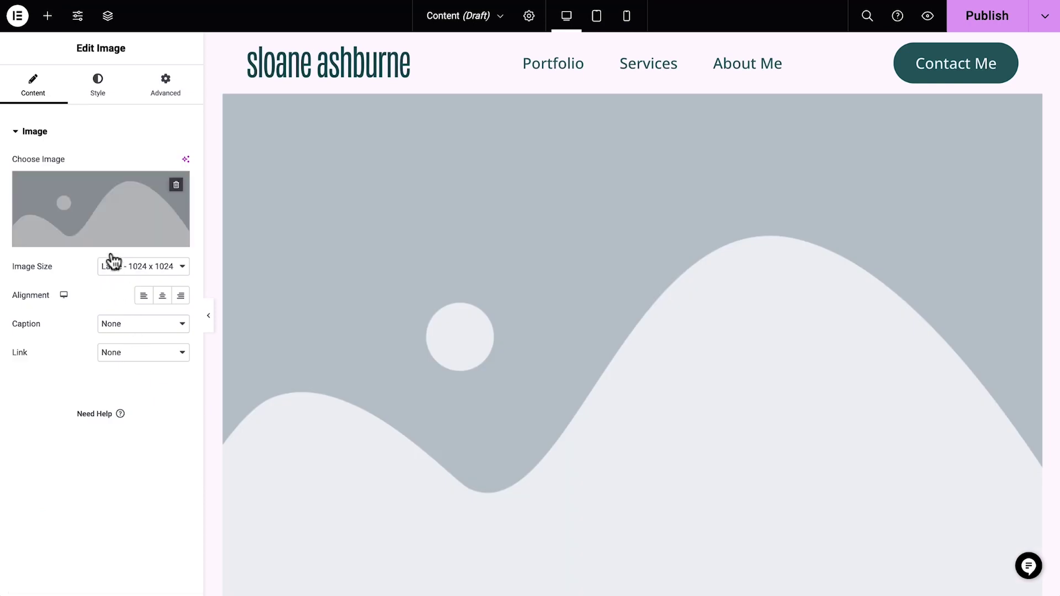
Set the image to the square 'sa' logo from the media library
click(105, 209)
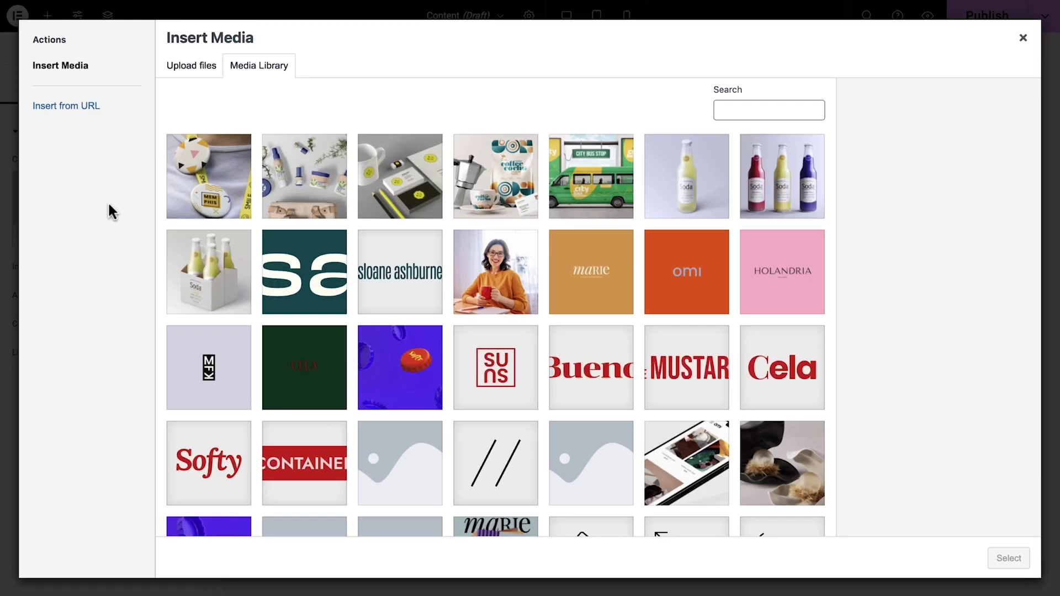
click(298, 276)
click(1006, 563)
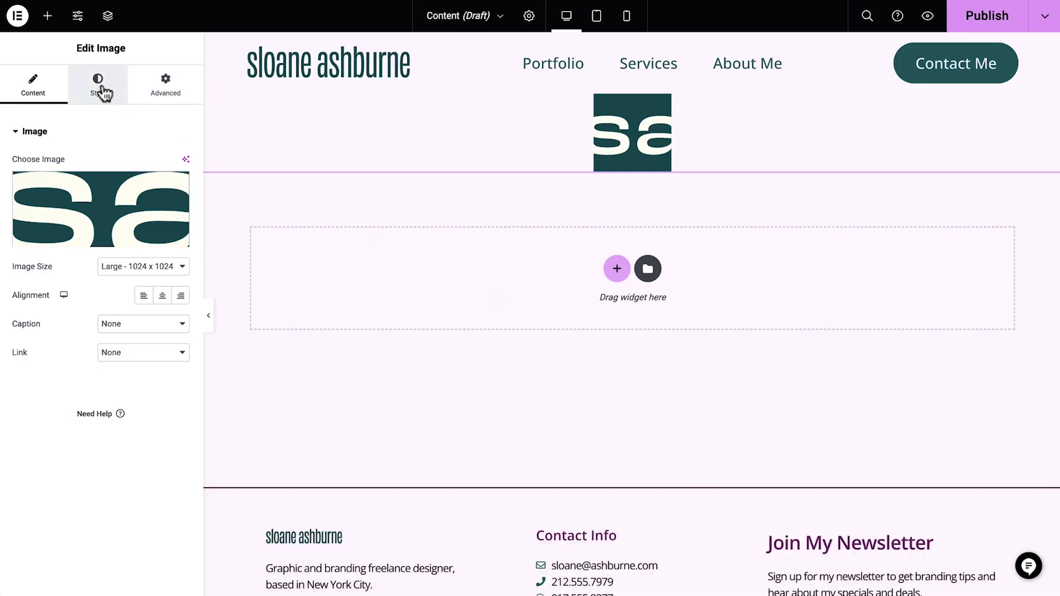
Give the sa logo image a width of 150 px in its Style settings
click(101, 90)
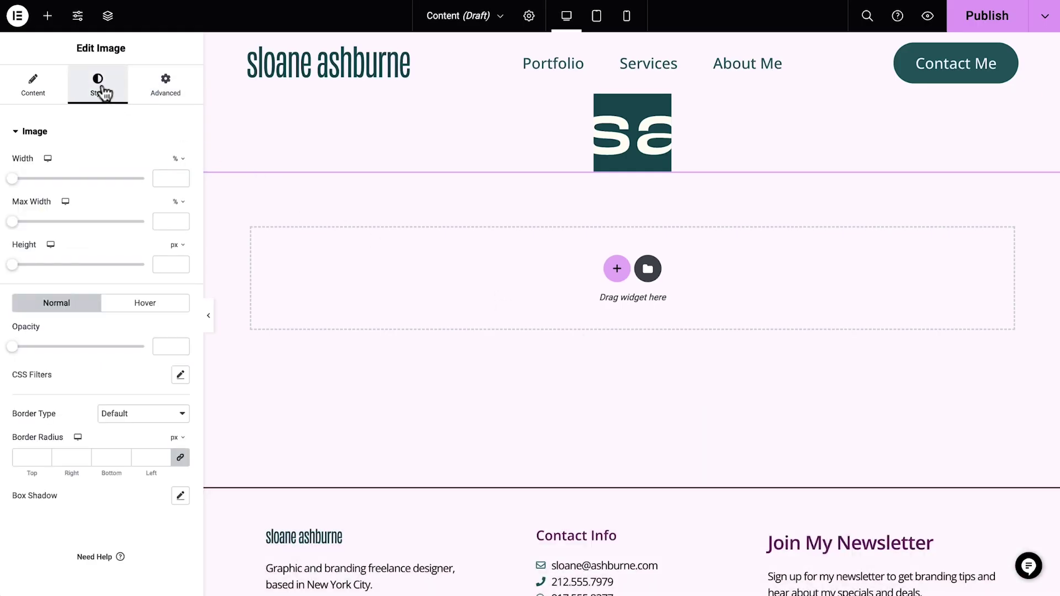
click(181, 160)
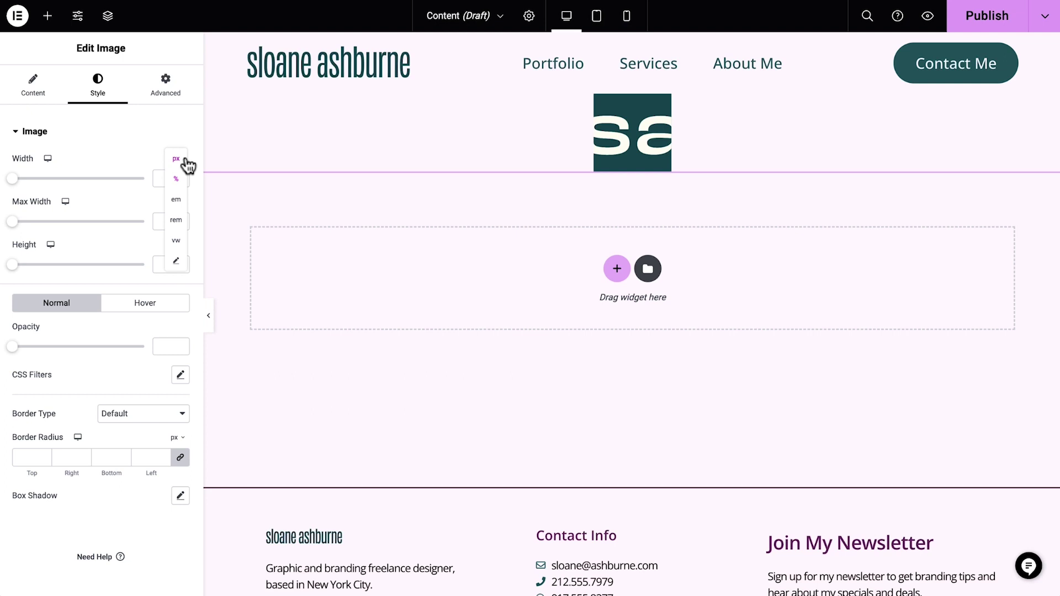
click(185, 159)
click(170, 179)
text(150)
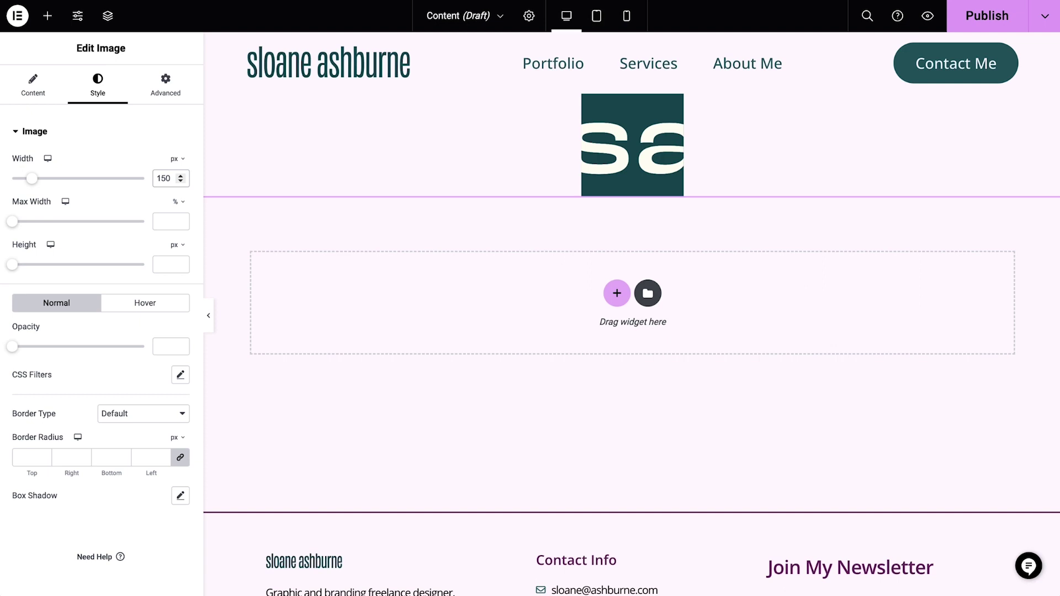
mouse_move(632, 137)
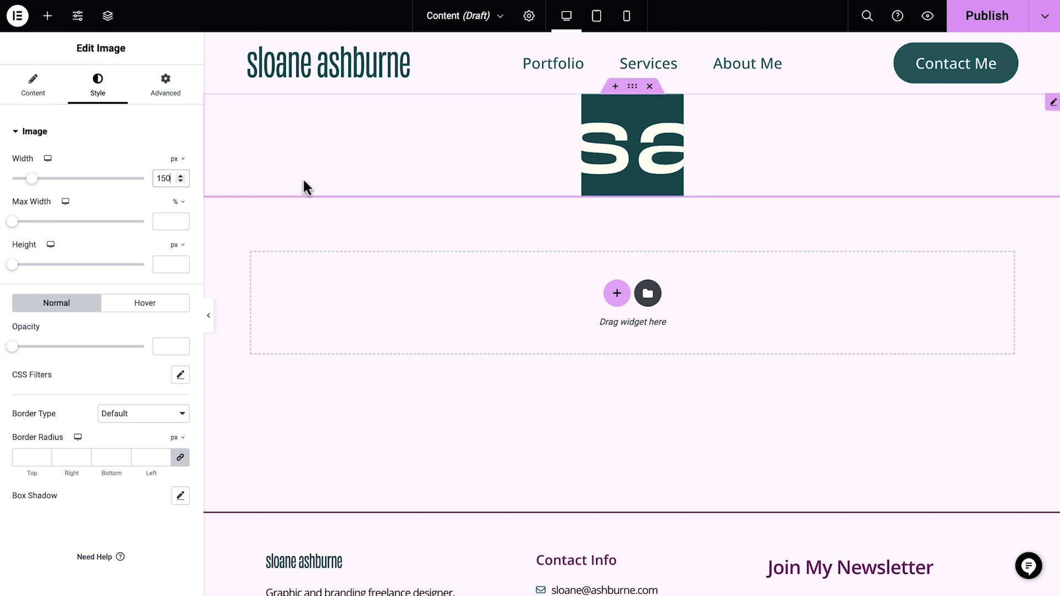
Duplicate the logo twice so the container holds three sa logos, then select the container
right_click(614, 129)
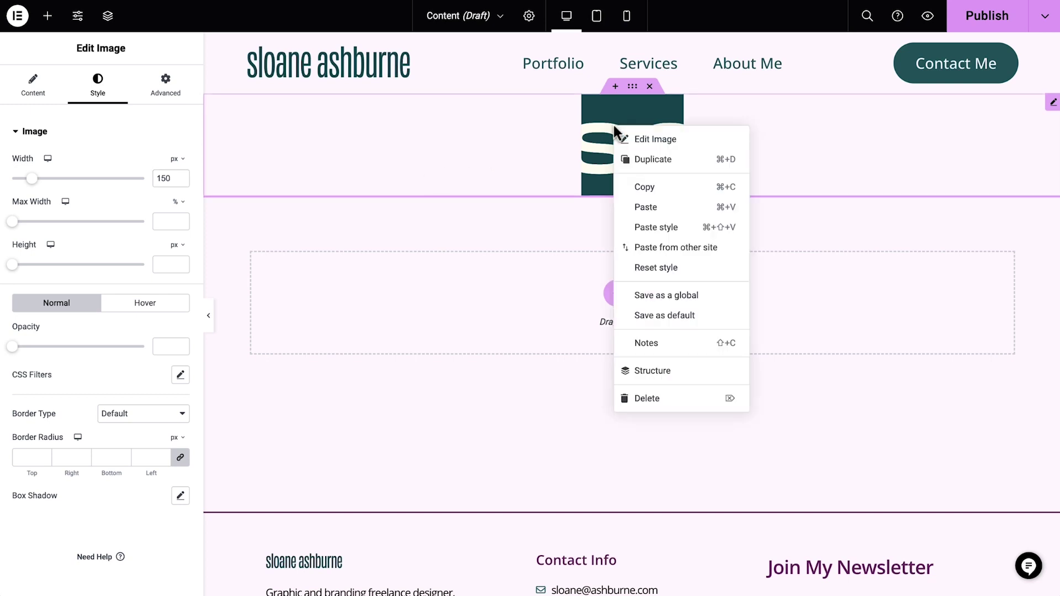
click(657, 160)
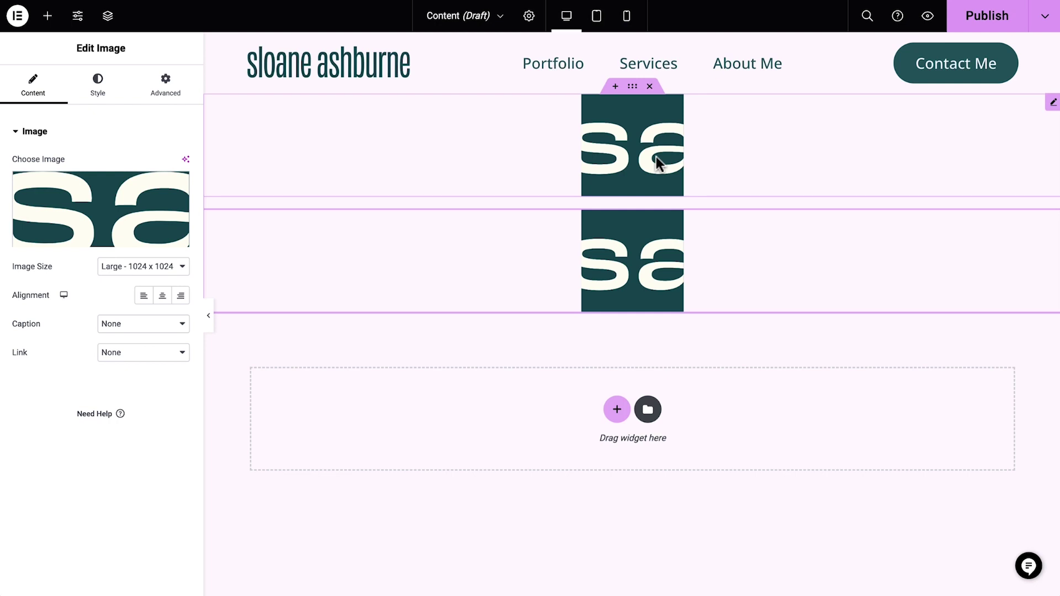
right_click(657, 161)
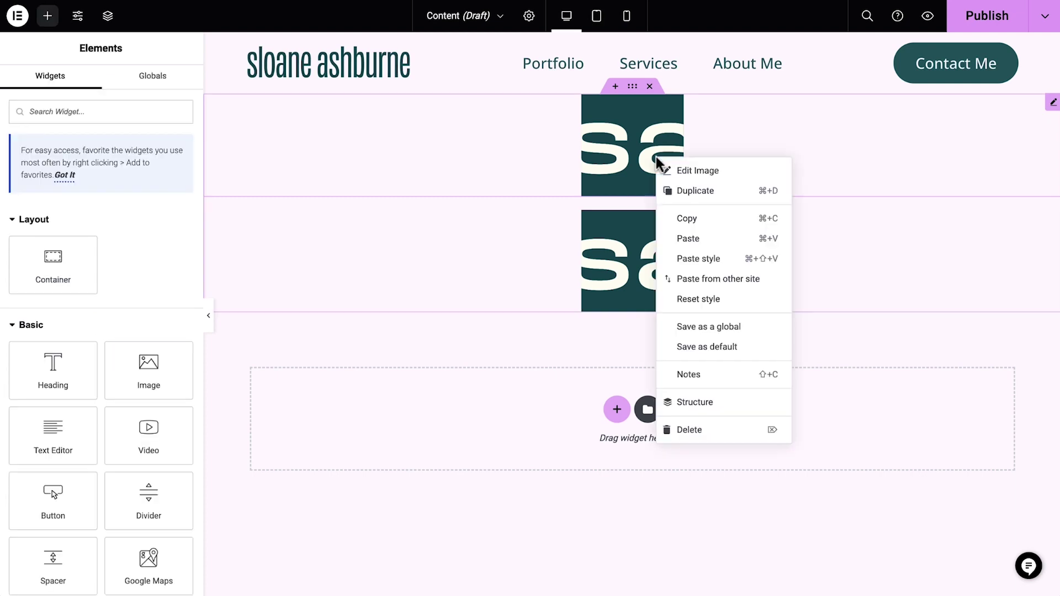
click(696, 193)
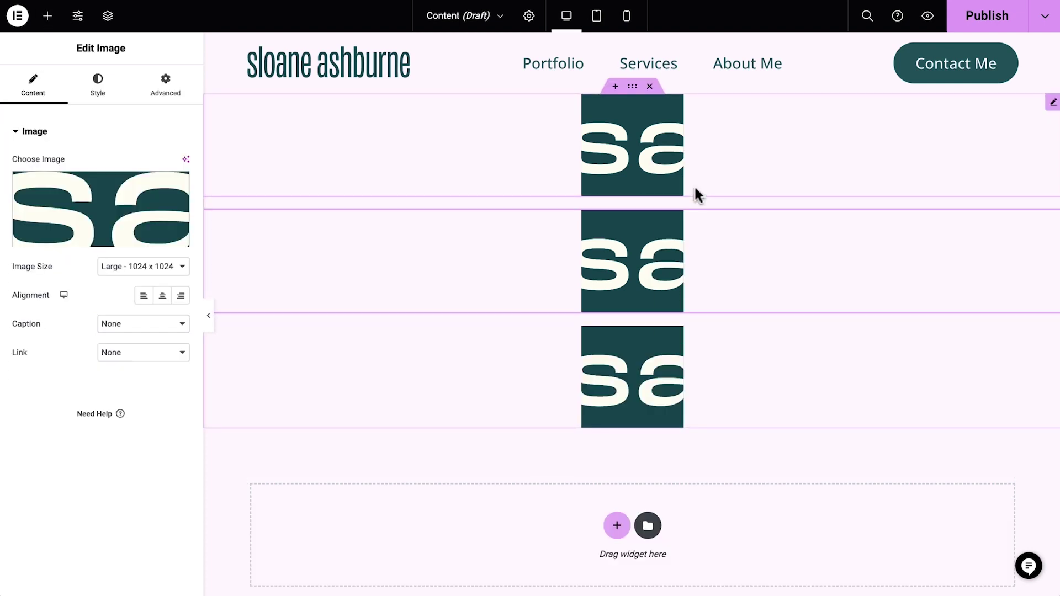
click(633, 88)
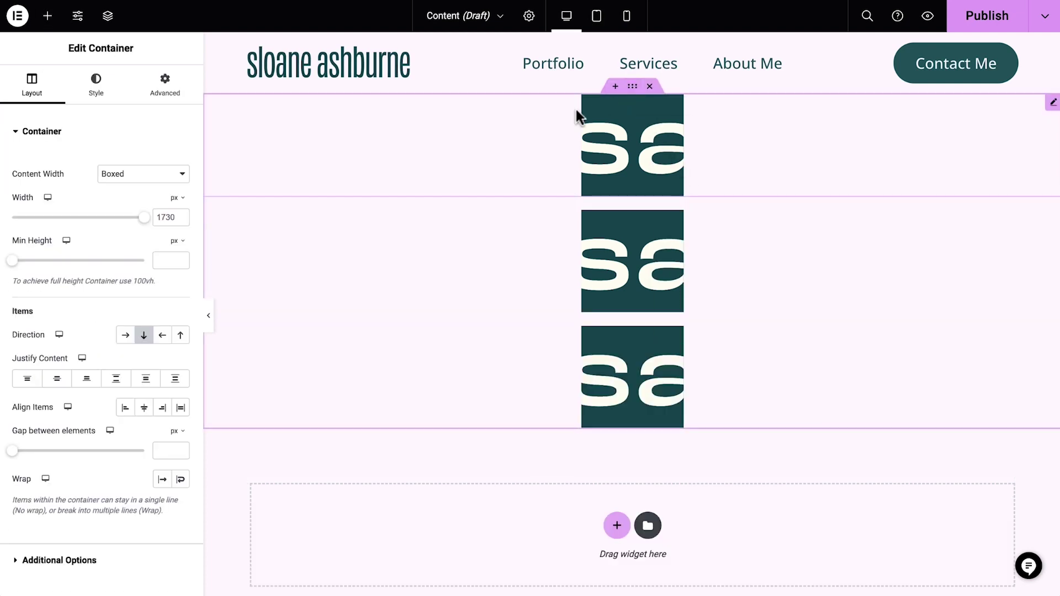
Set the container Direction to Row and Justify Content to Space Between
click(128, 339)
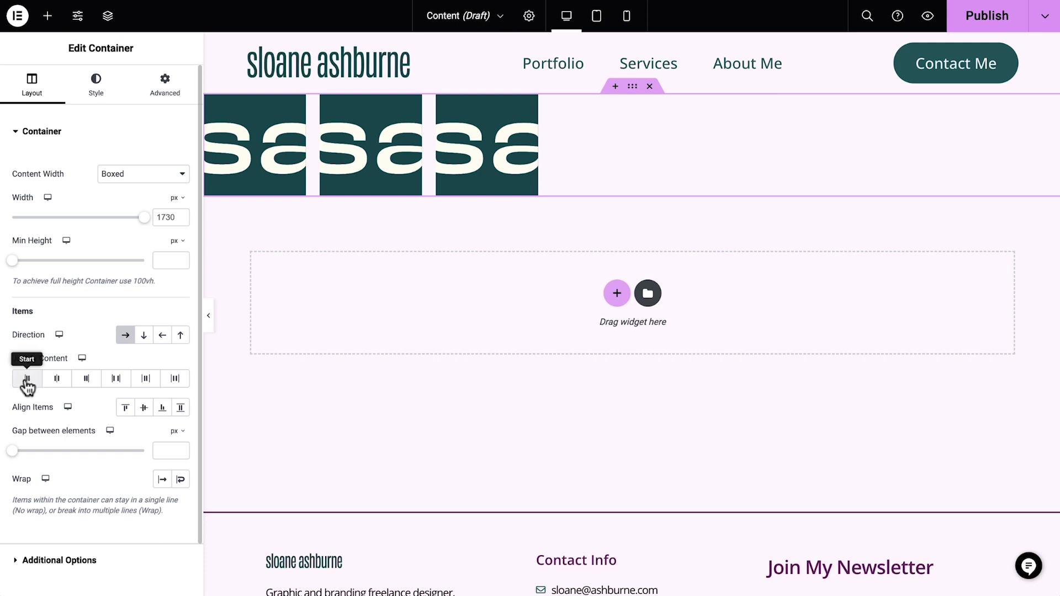
click(56, 381)
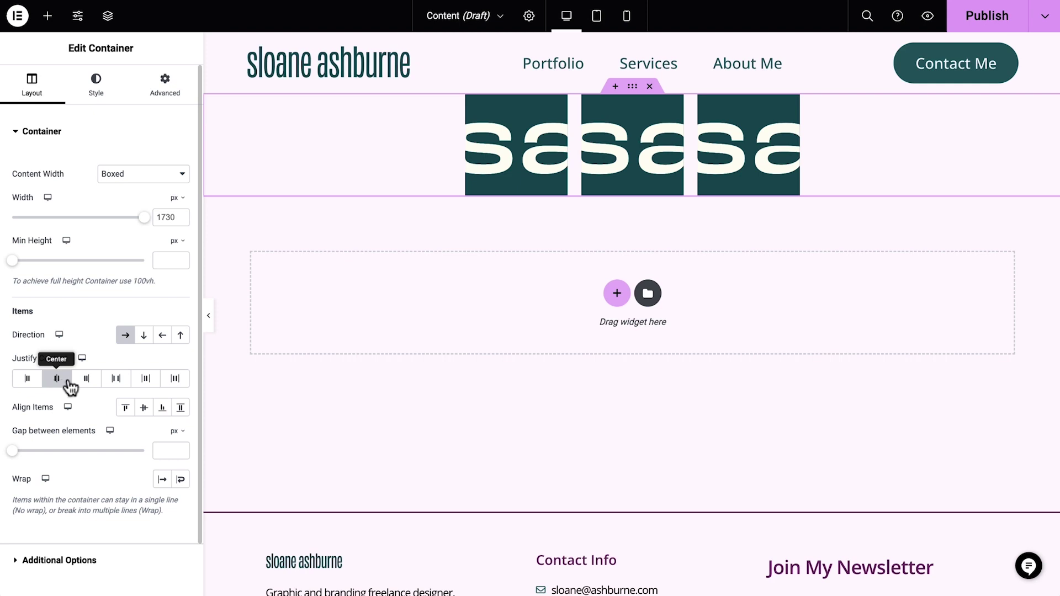
click(84, 382)
click(117, 381)
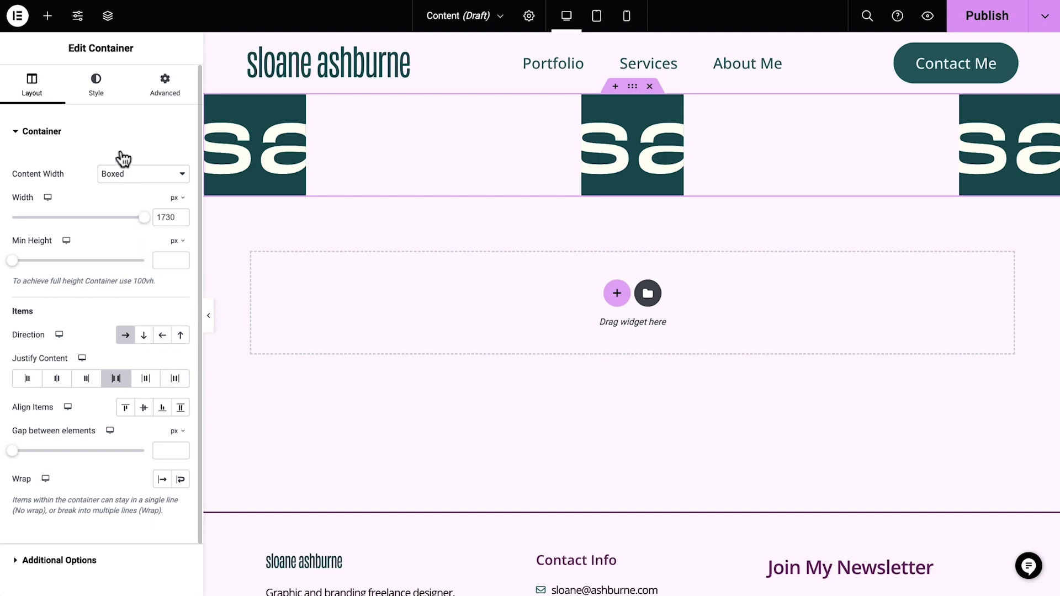
Give the container a Solid 5 px border in the global Primary purple colour
click(100, 93)
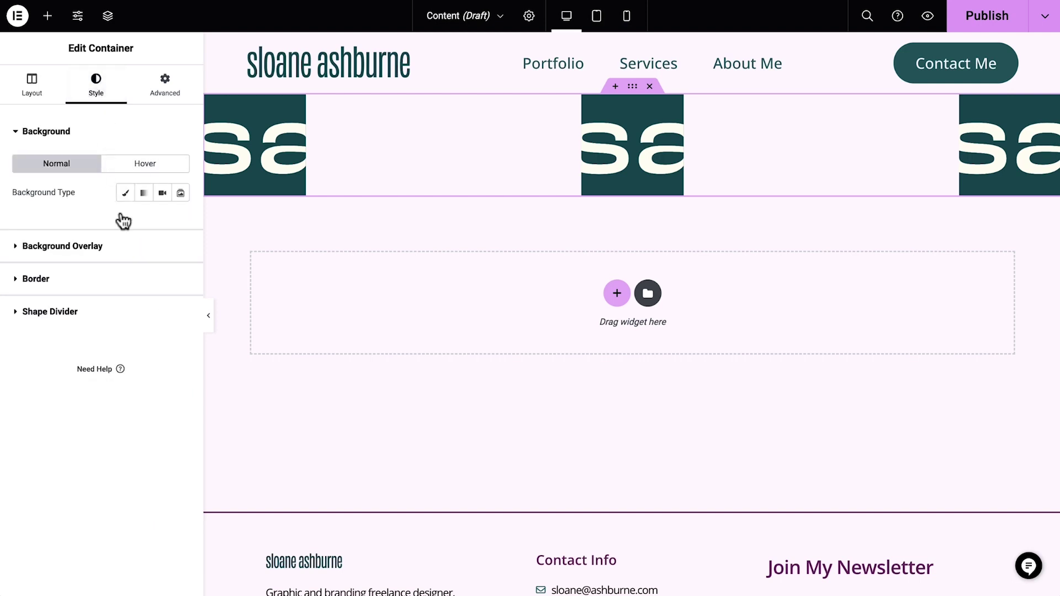
click(125, 281)
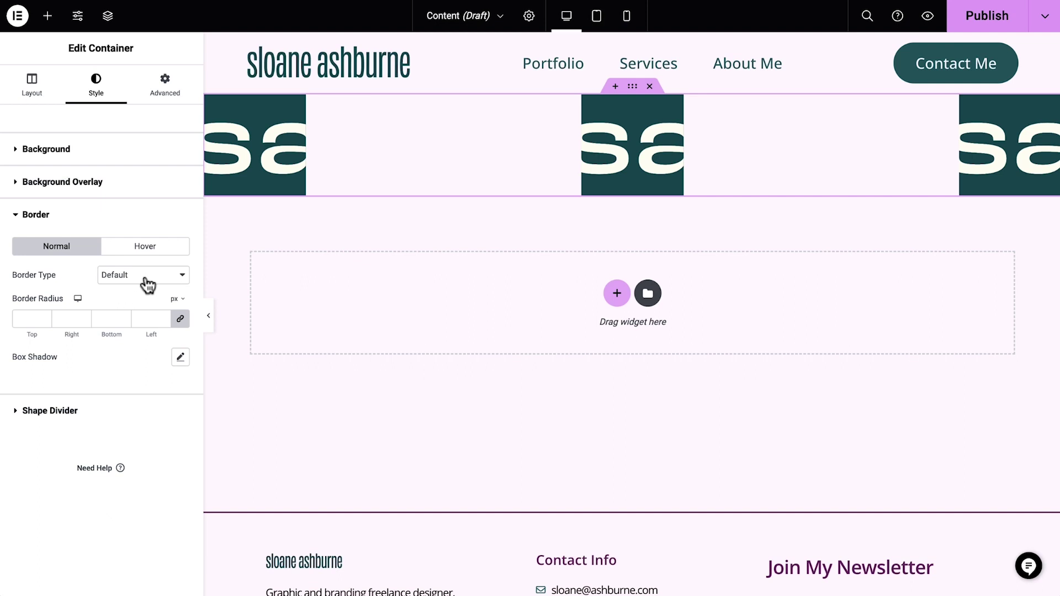
click(144, 281)
click(144, 303)
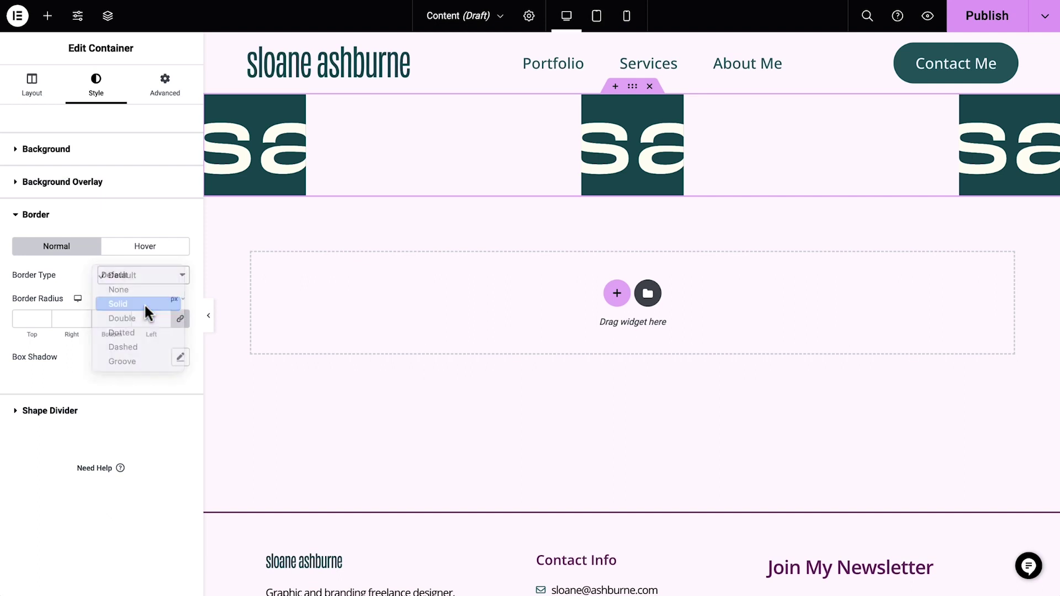
click(35, 318)
text(5)
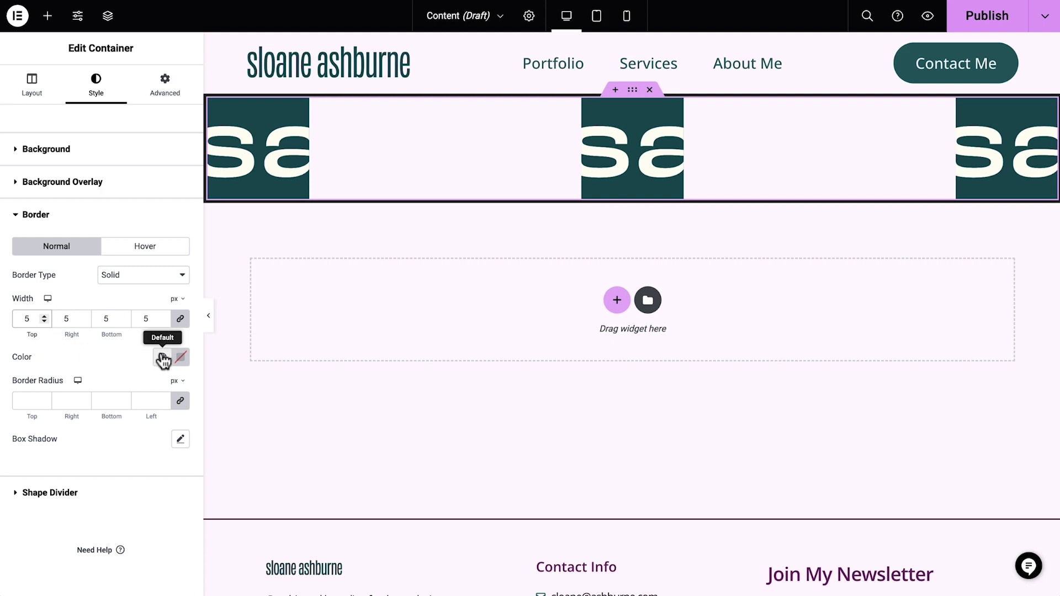
click(162, 358)
click(146, 425)
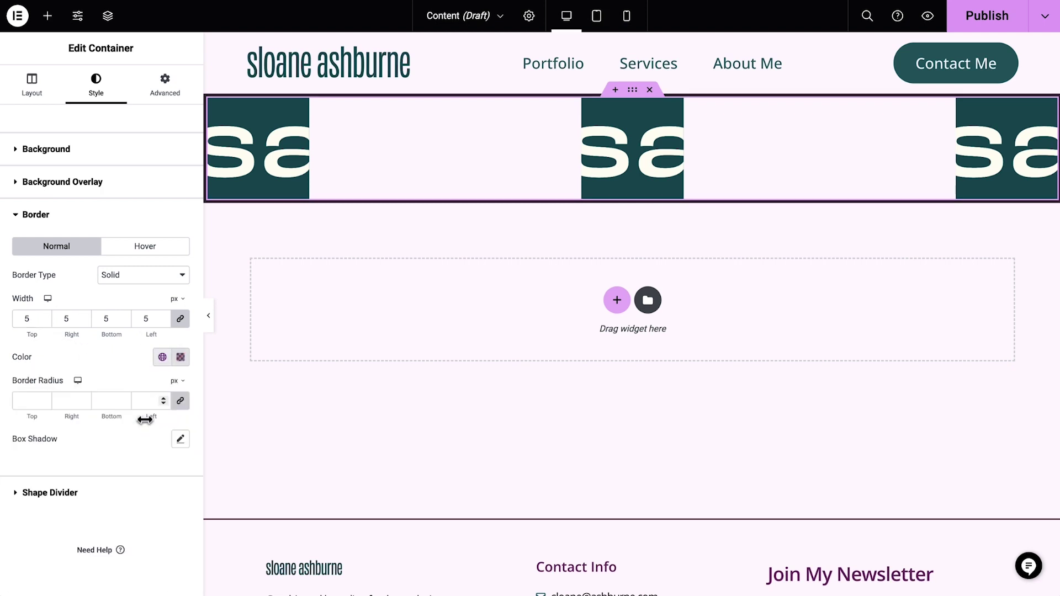
Set the container's Content Width to Full Width at 70% of the page
click(33, 94)
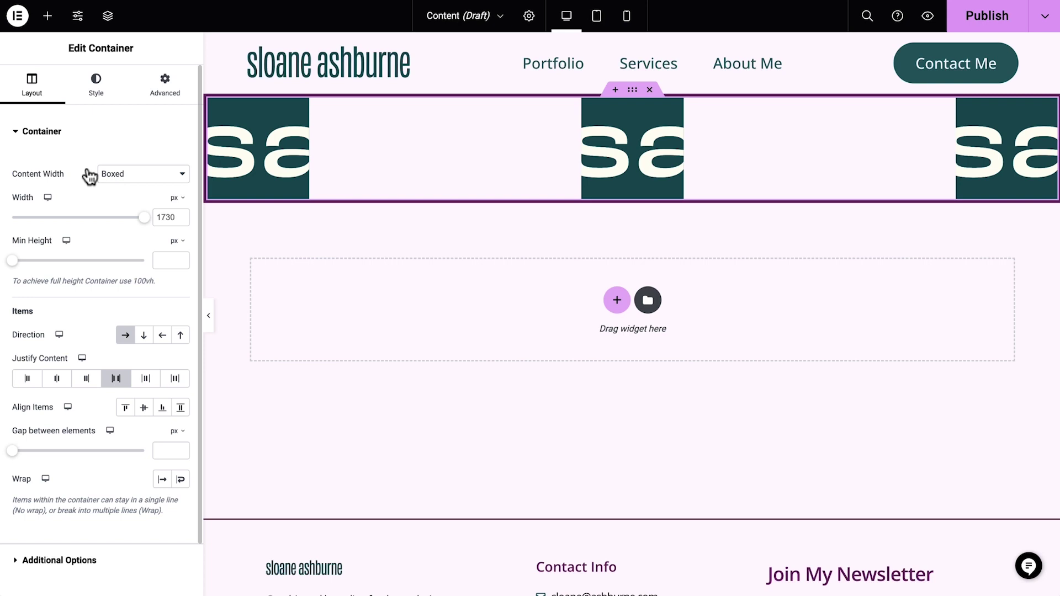
drag(144, 218, 55, 221)
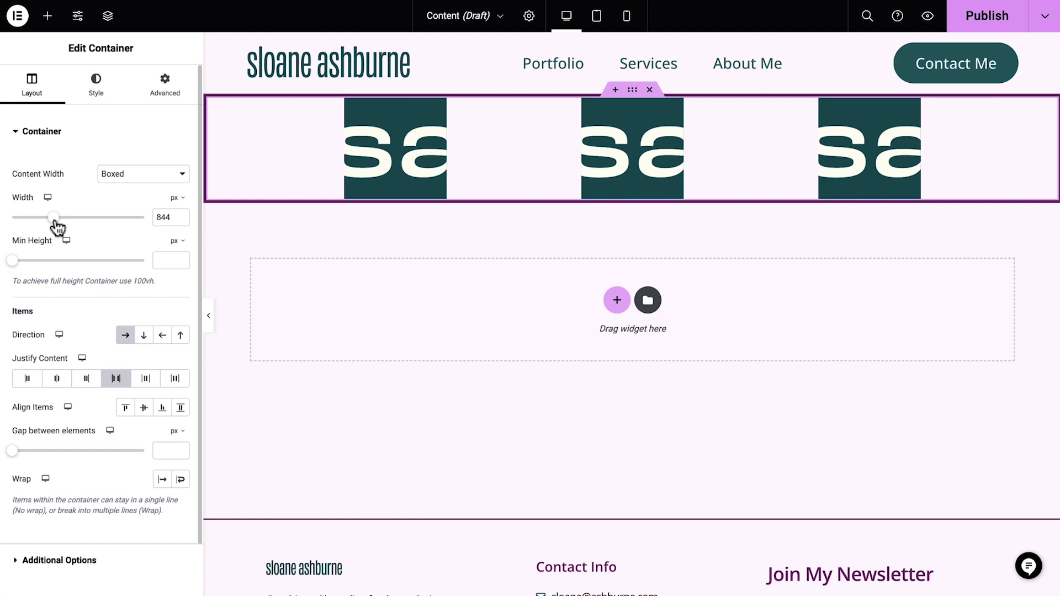
click(152, 176)
click(150, 186)
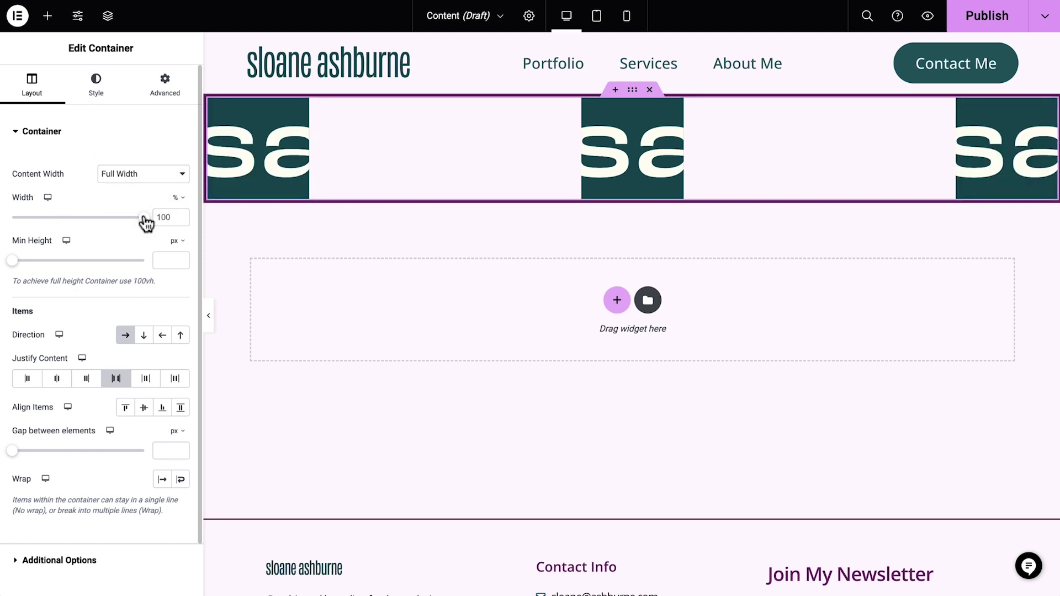
drag(143, 219, 107, 225)
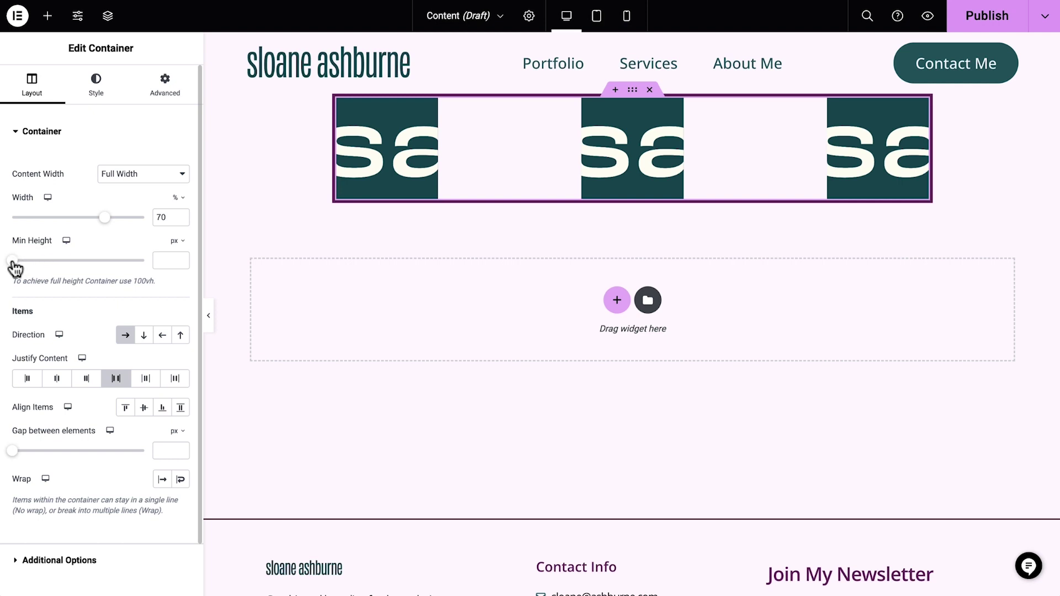
Raise the container's Min Height to about 566 px
drag(12, 261, 67, 270)
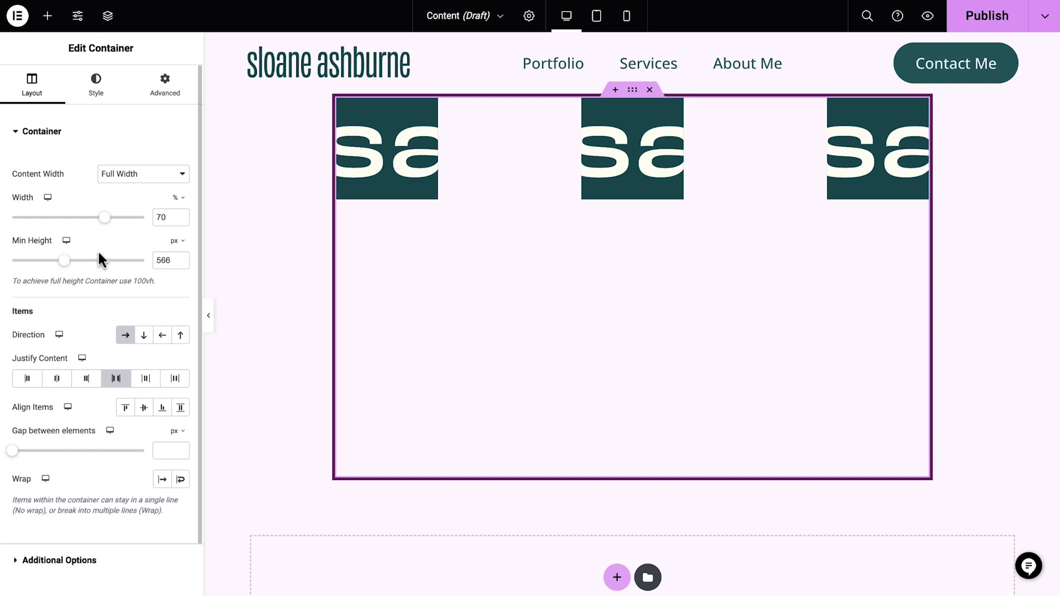
Set the first sa logo's Align Self to Center in its Advanced settings
mouse_move(387, 149)
click(432, 108)
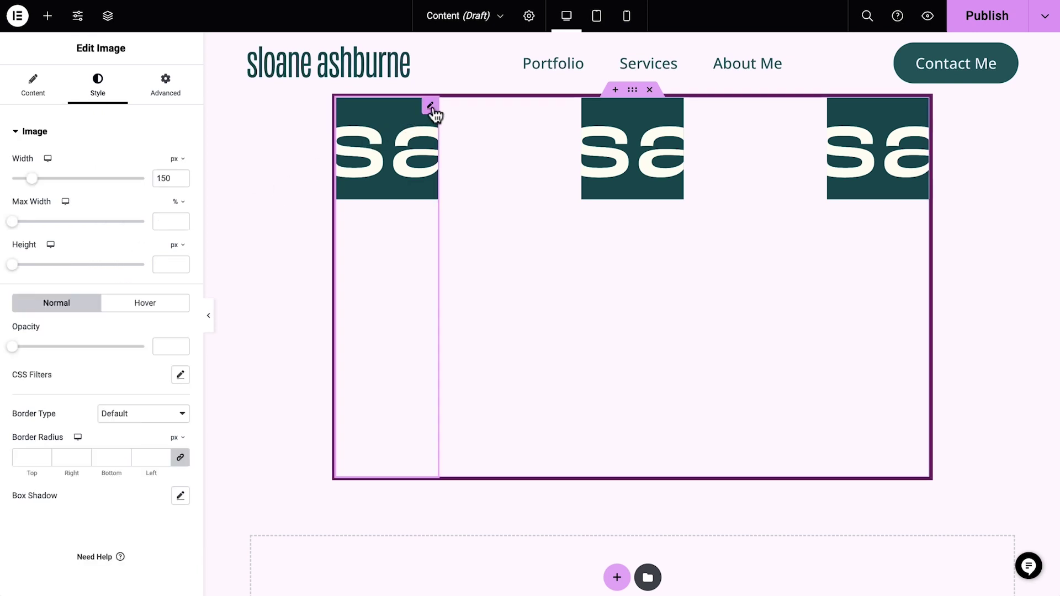
click(171, 92)
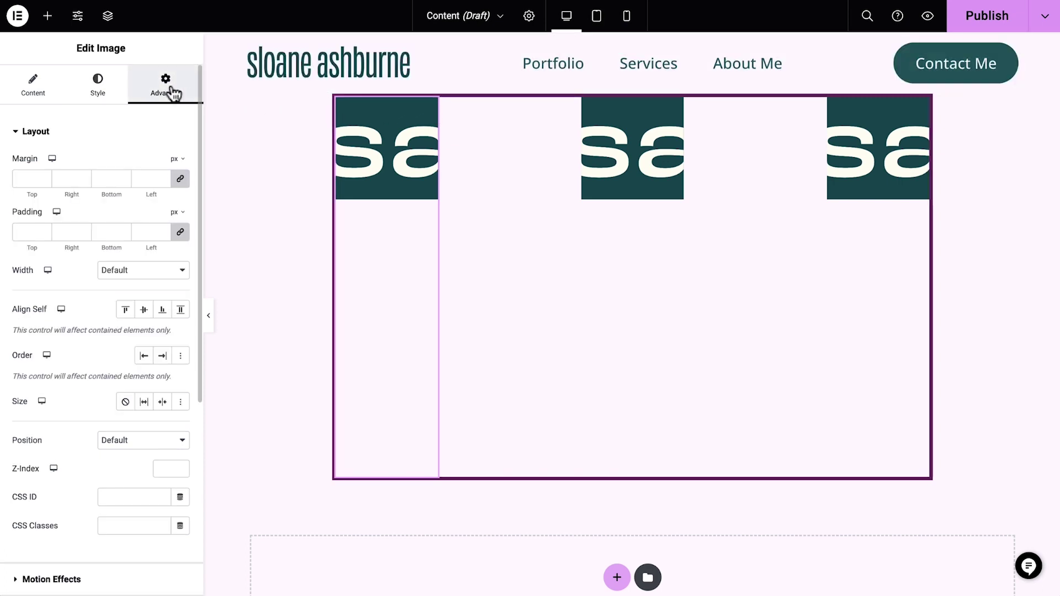
click(146, 308)
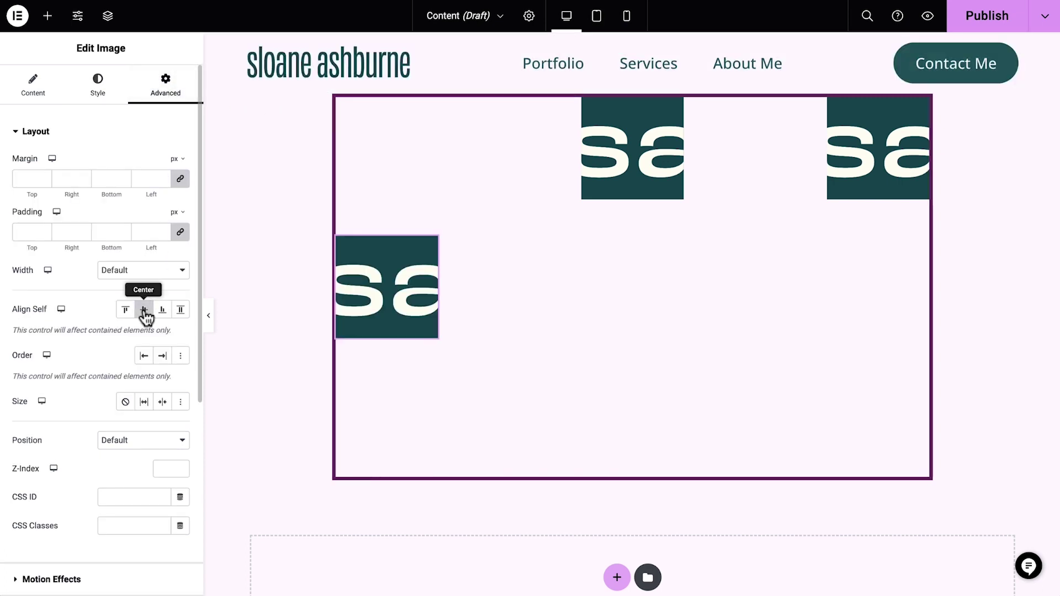
click(47, 16)
drag(53, 256, 419, 280)
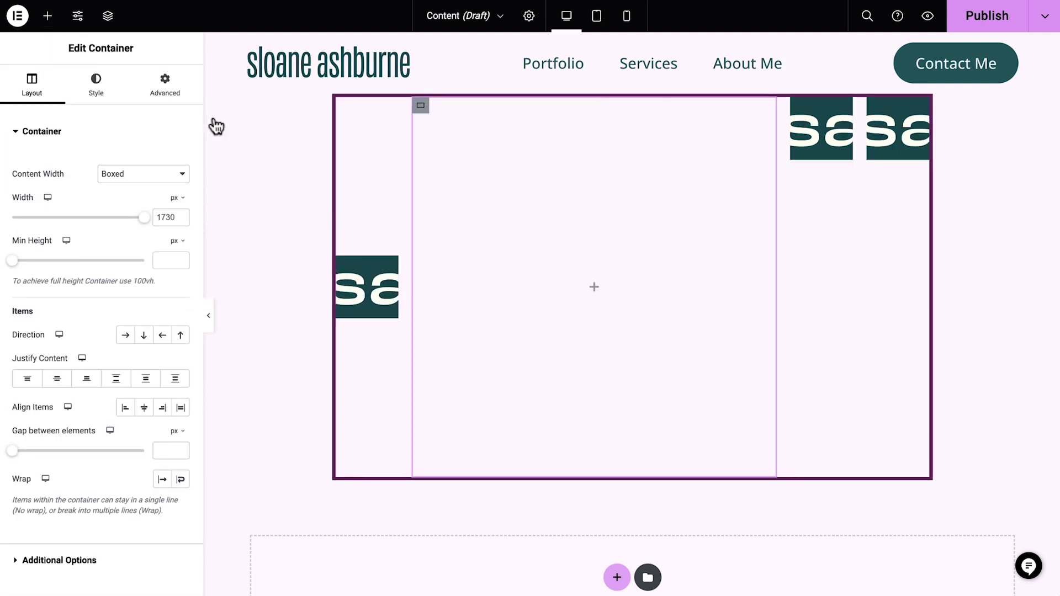
click(168, 90)
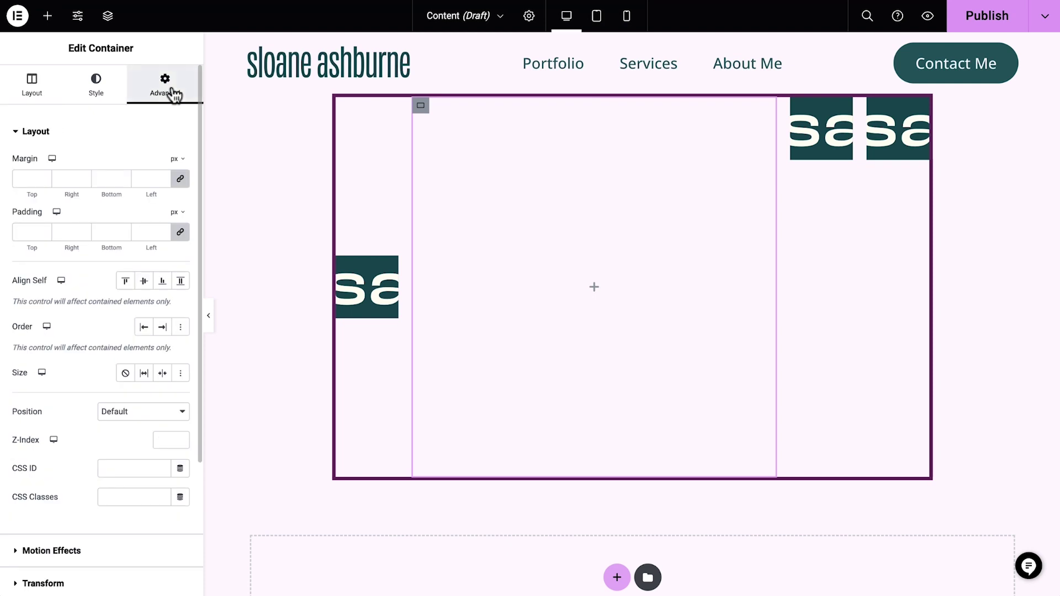
click(162, 282)
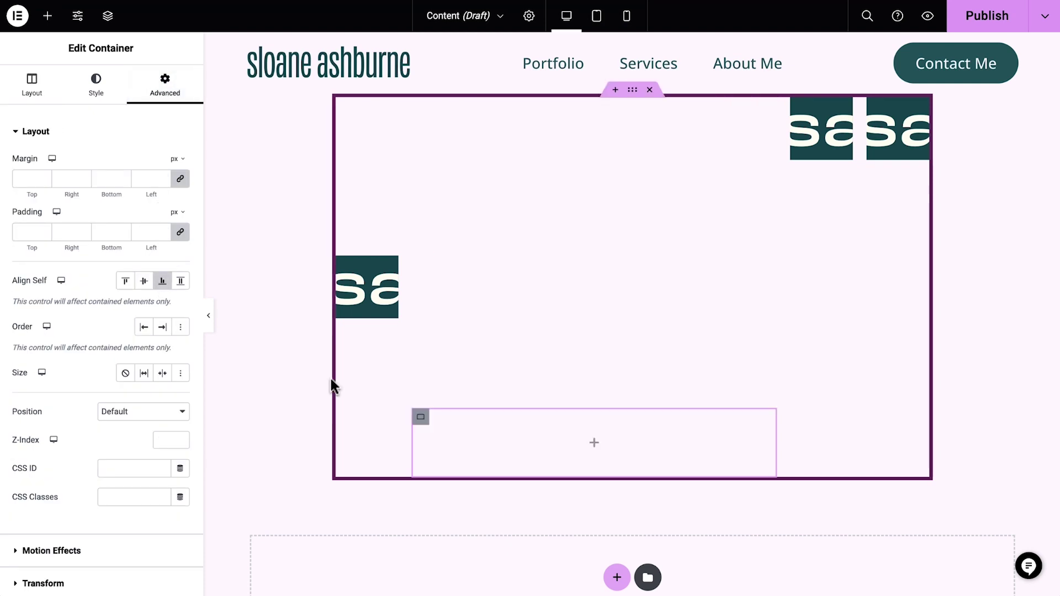
right_click(418, 417)
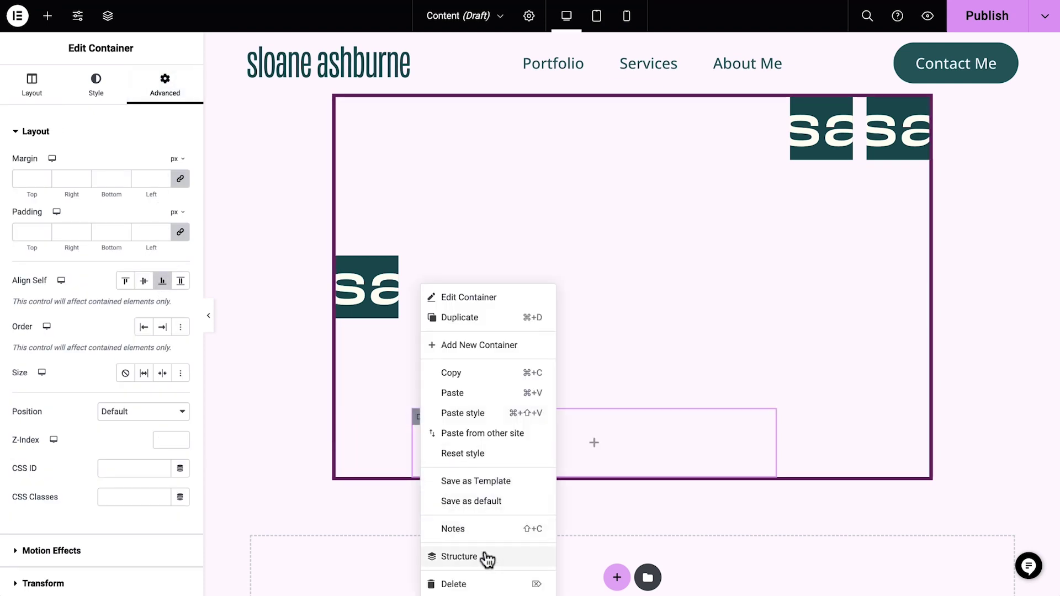
click(505, 584)
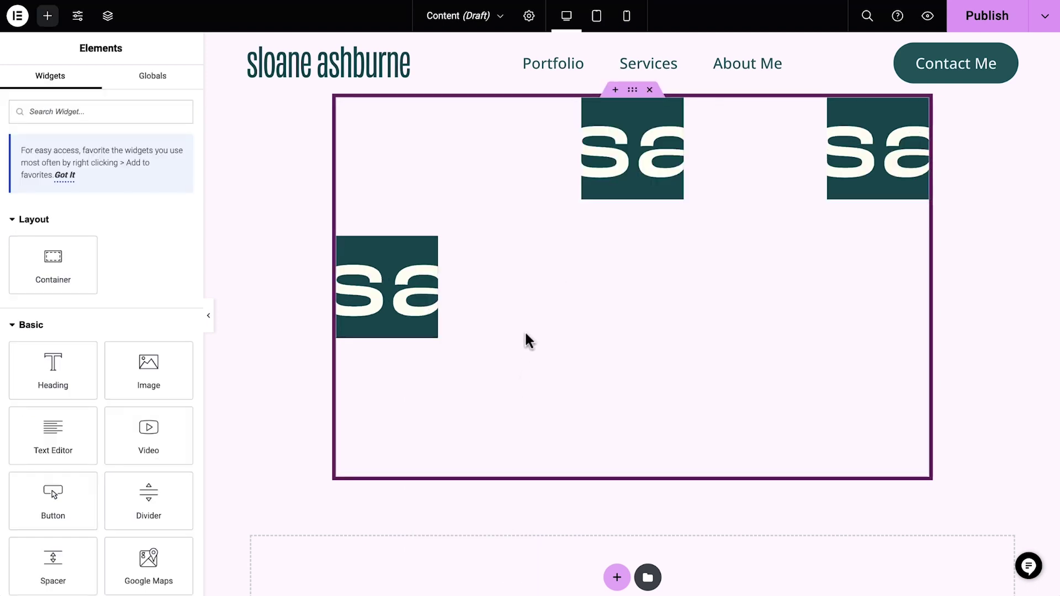
In Tablet Portrait mode, set the logo container's Direction to Column - vertical
click(596, 18)
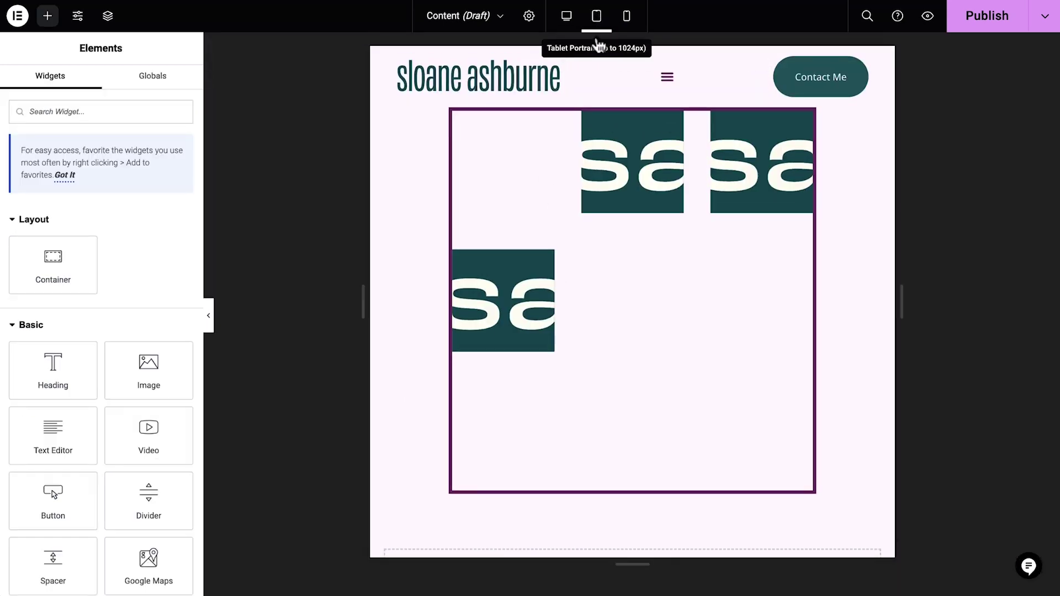
click(632, 107)
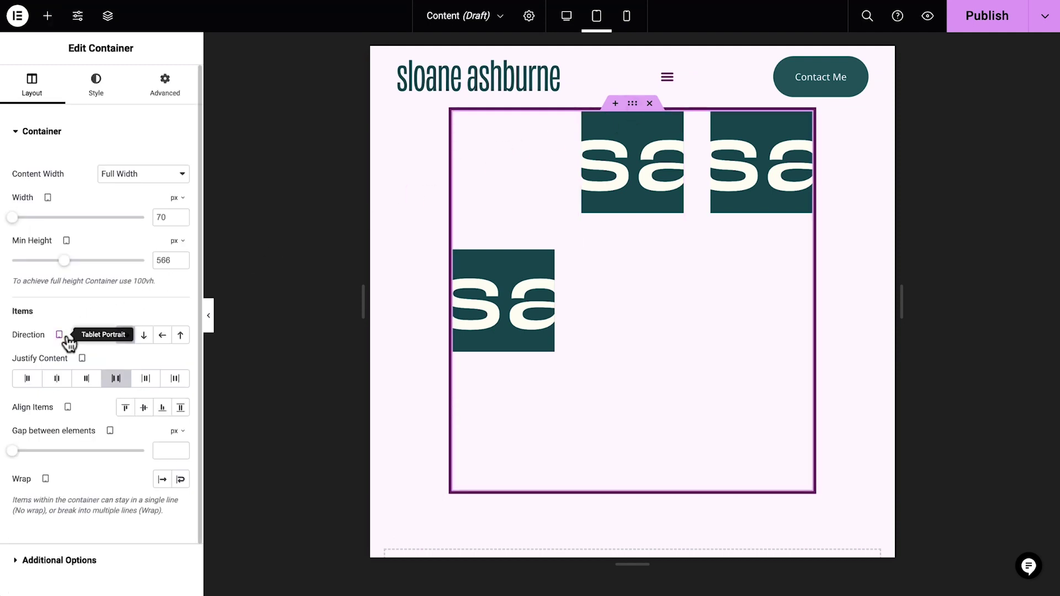
click(143, 336)
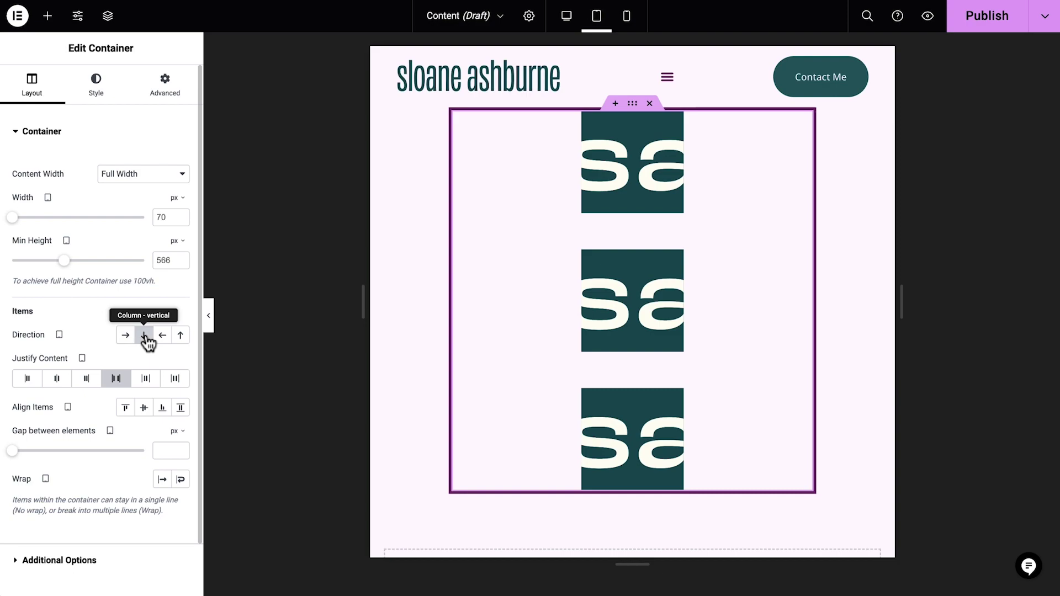